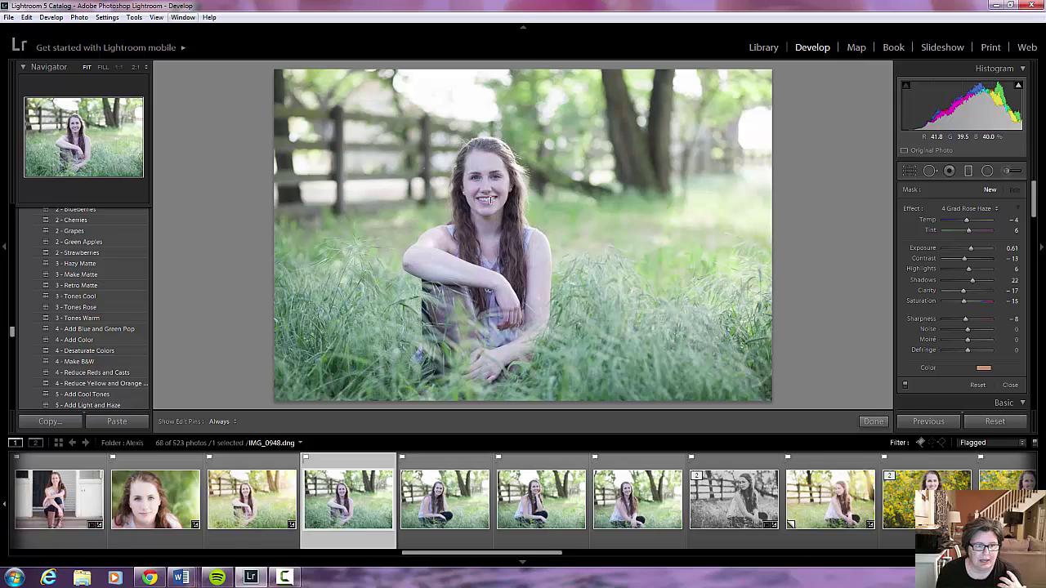
Apply the A Quick Clean, Contrast, and Sharpening Females or Babies presets to IMG_0948
scroll(128, 283, up, 3)
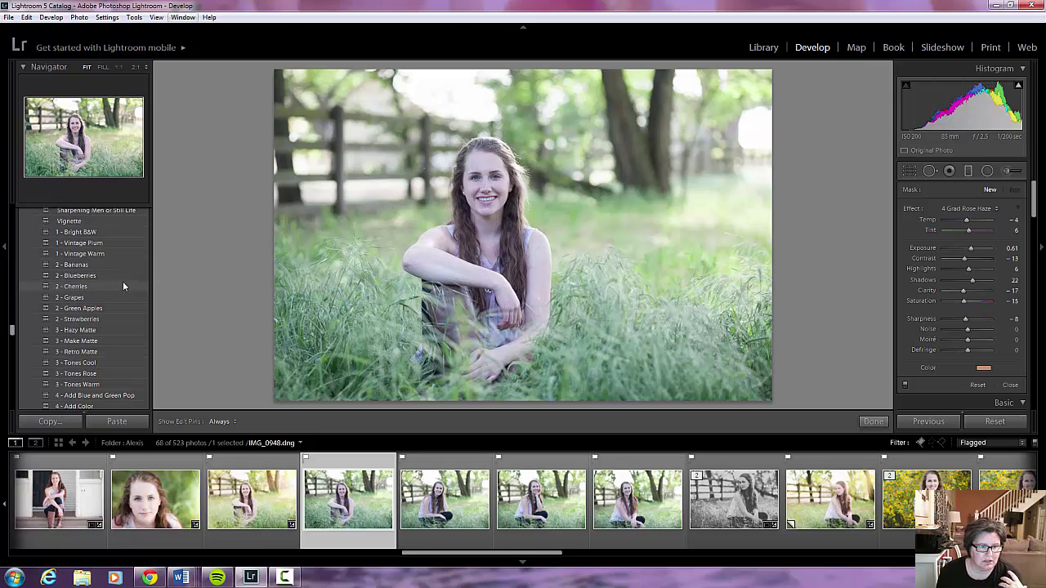
scroll(122, 282, up, 6)
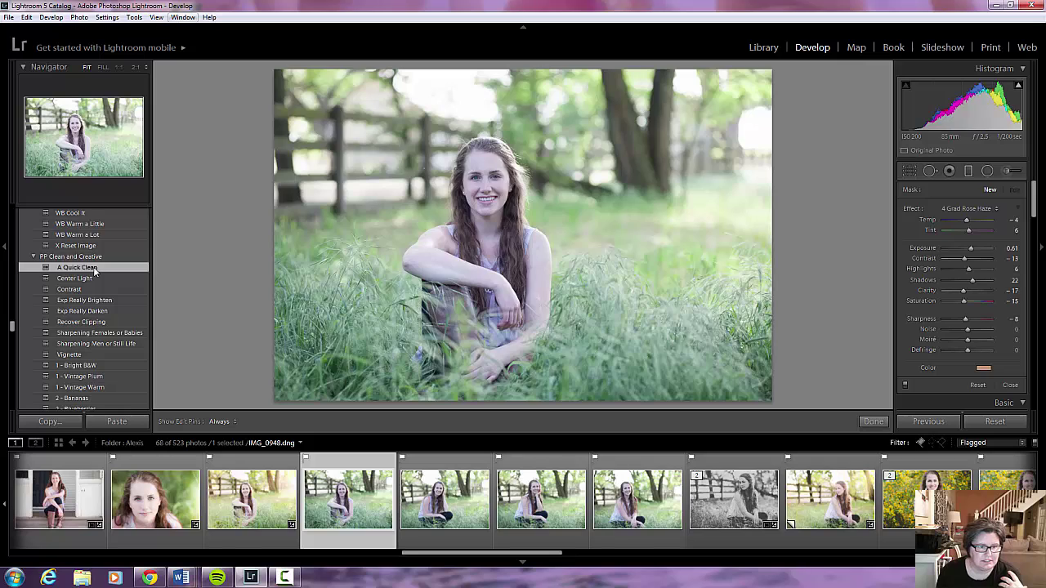
click(94, 269)
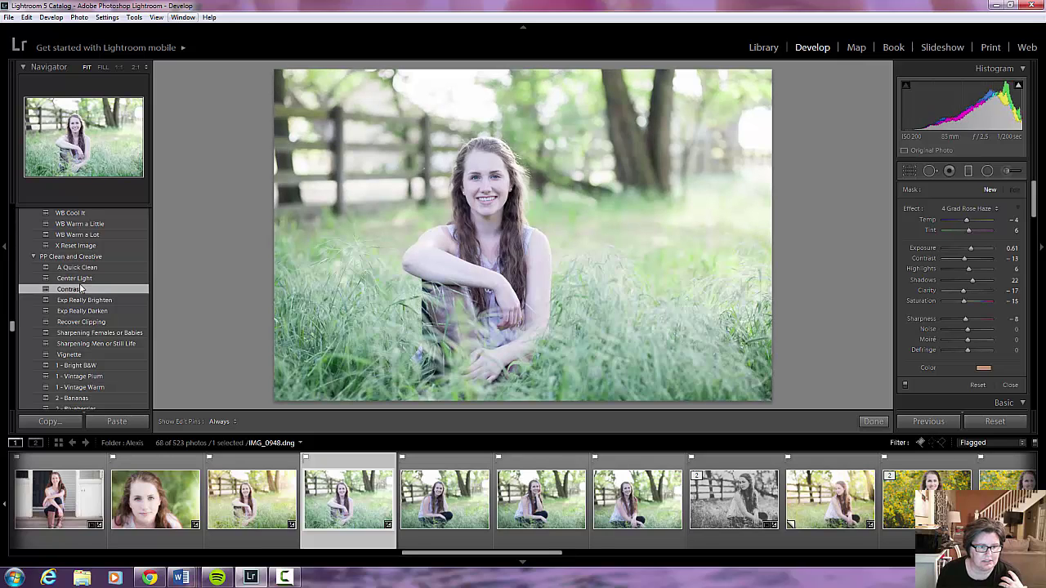
click(86, 331)
Apply the 2 - Bananas and 3 - Make Matte presets to the photo
scroll(88, 331, down, 3)
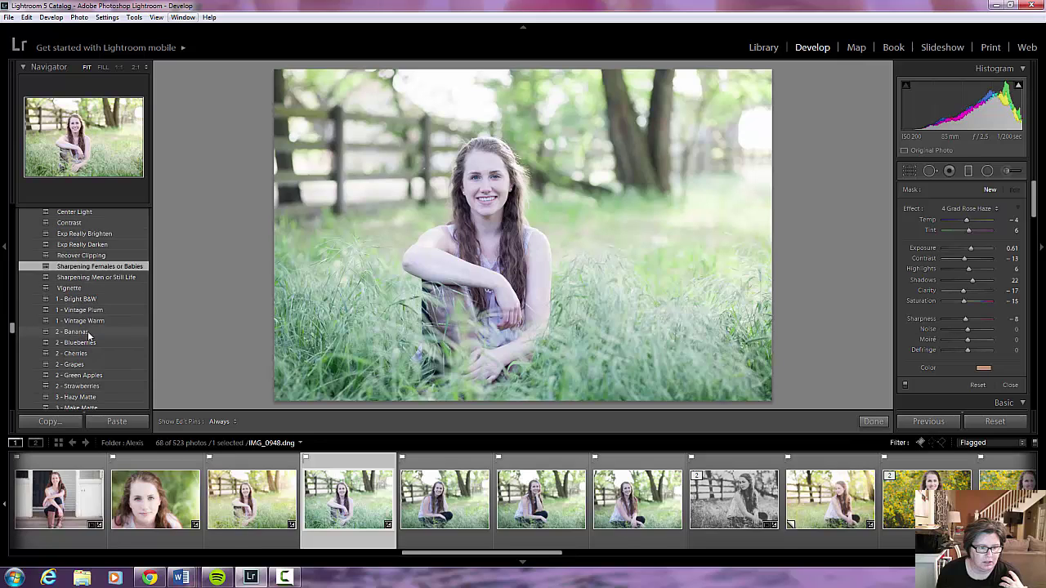
scroll(87, 331, down, 3)
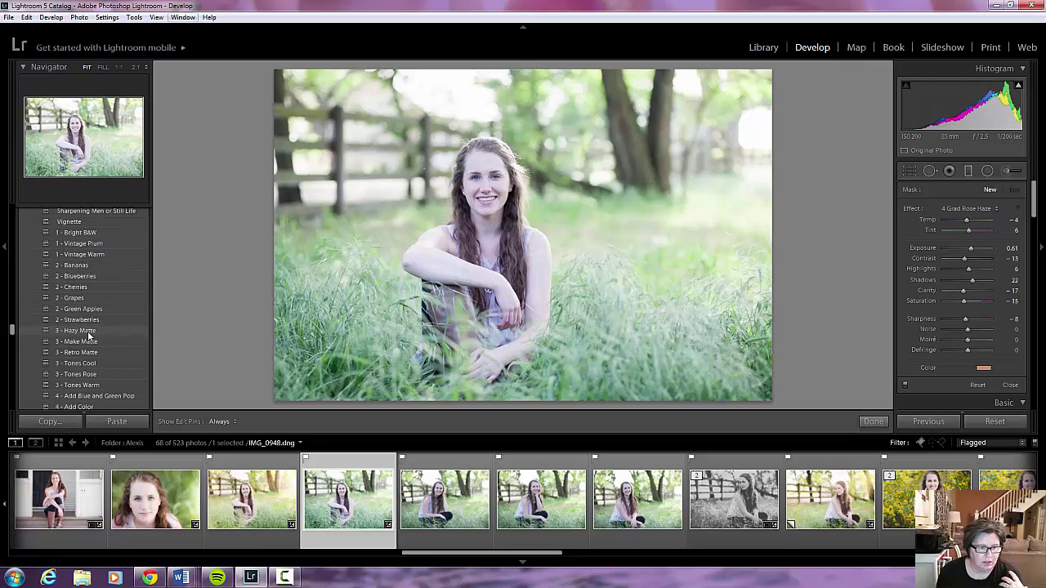
click(82, 266)
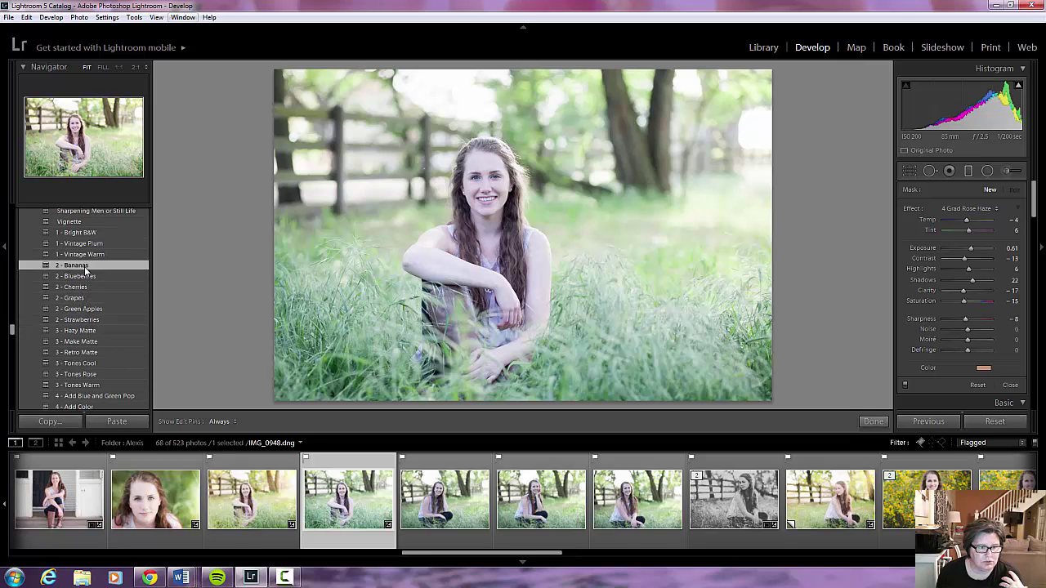
click(98, 342)
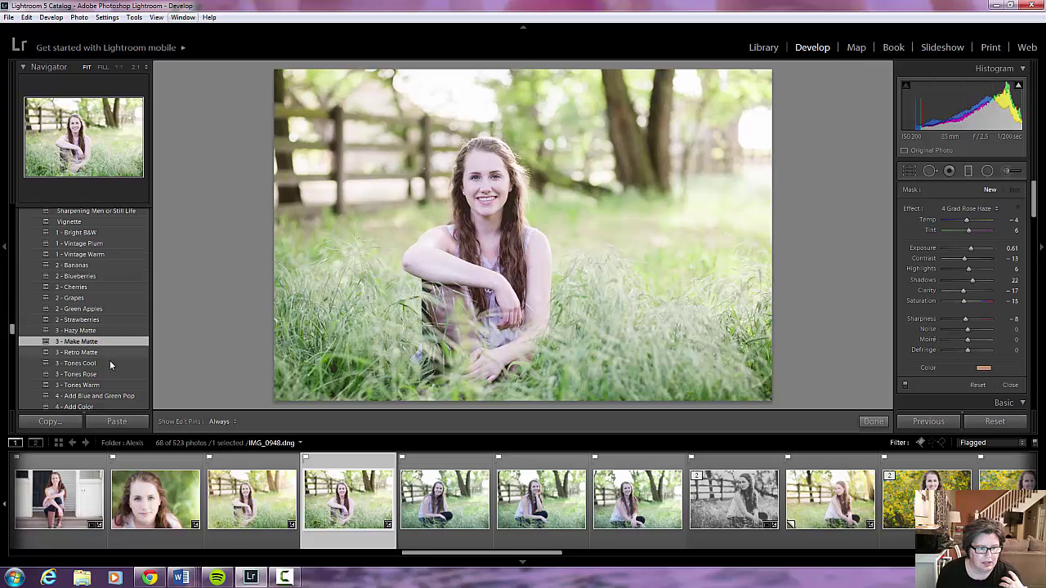
Try the 3 - Tones Warm preset on the photo and undo it
click(95, 384)
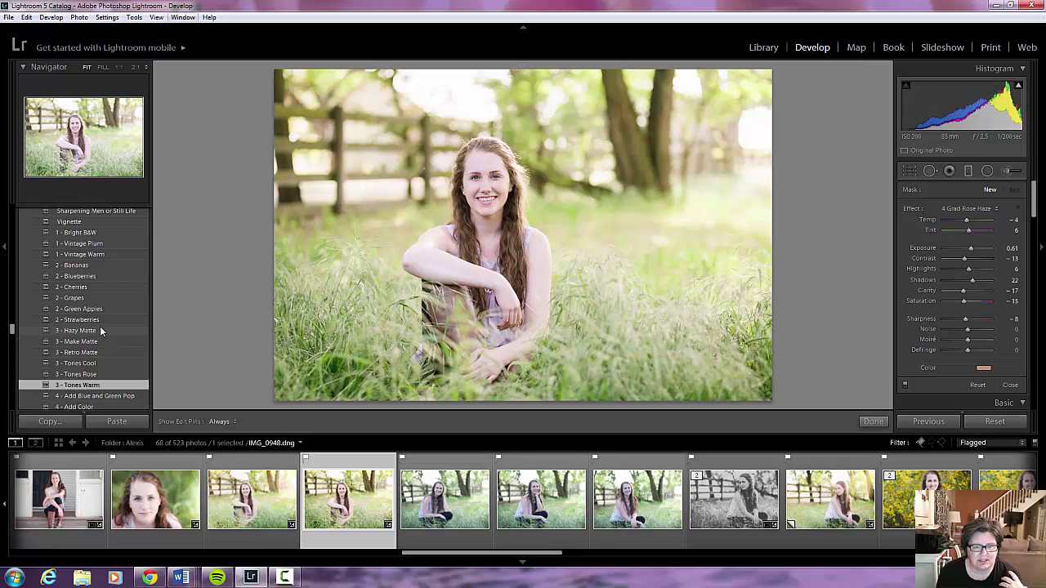
click(26, 18)
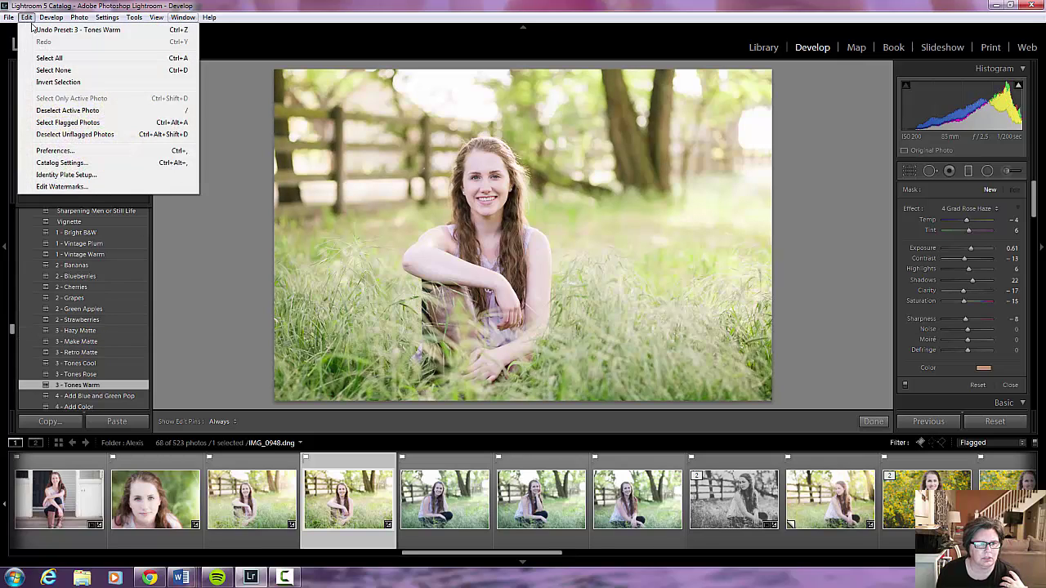
click(34, 30)
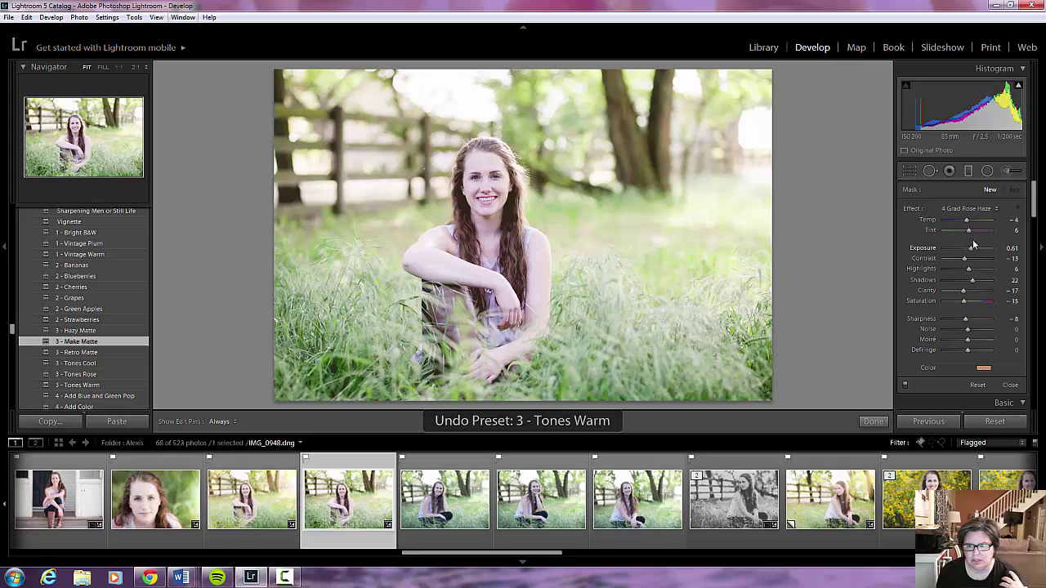
Close the graduated filter settings and set the photo's Temp to 4738, Contrast to +21 and Clarity to -10
click(1010, 385)
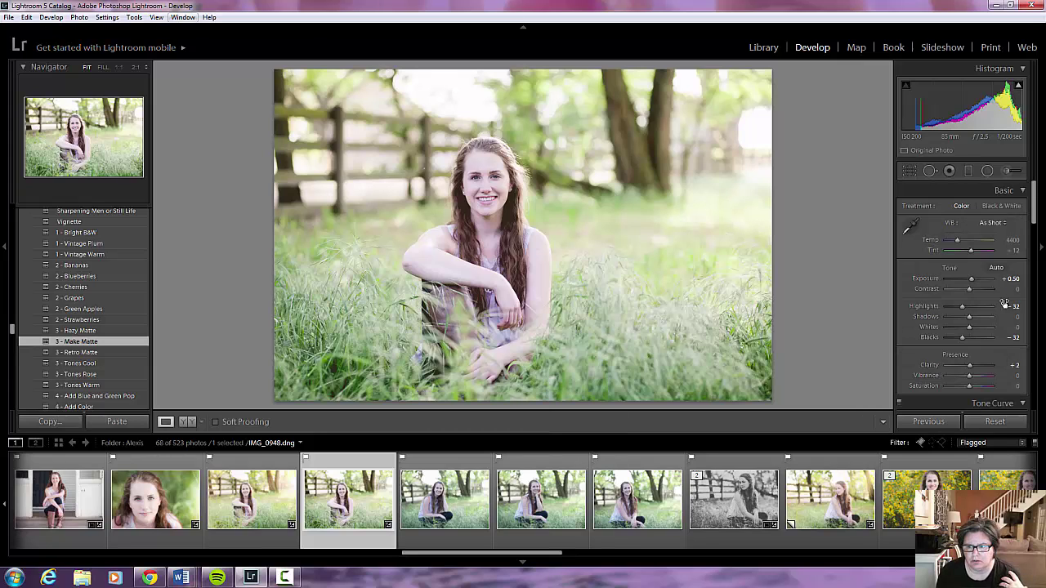
drag(959, 243, 958, 242)
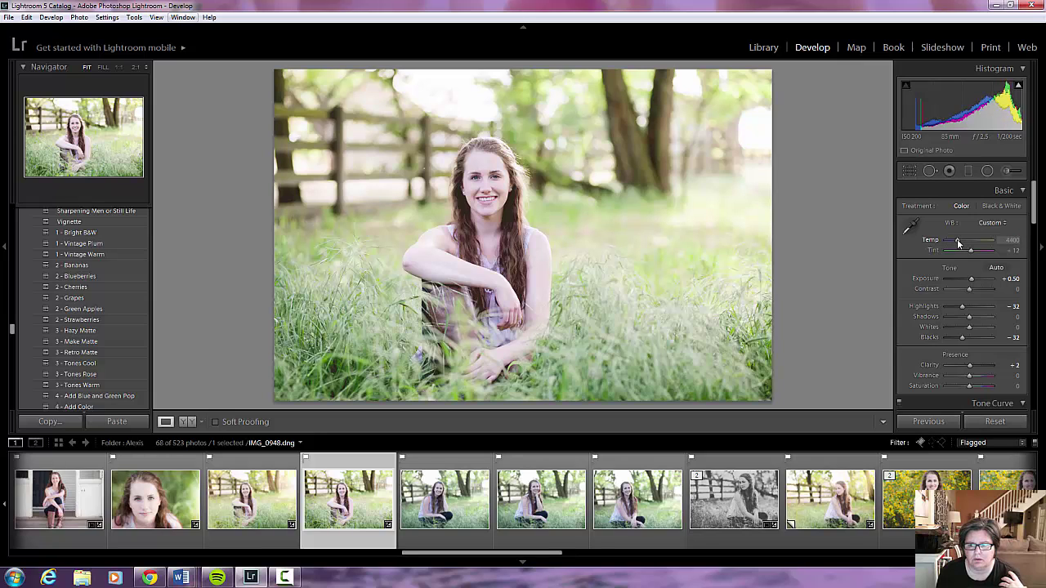
drag(958, 242, 960, 243)
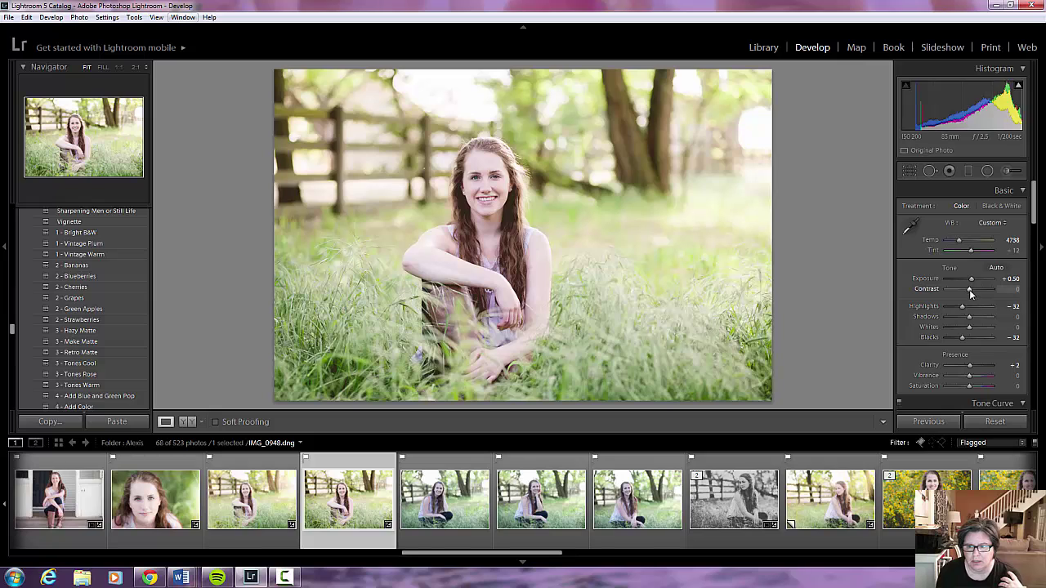
drag(970, 290, 975, 290)
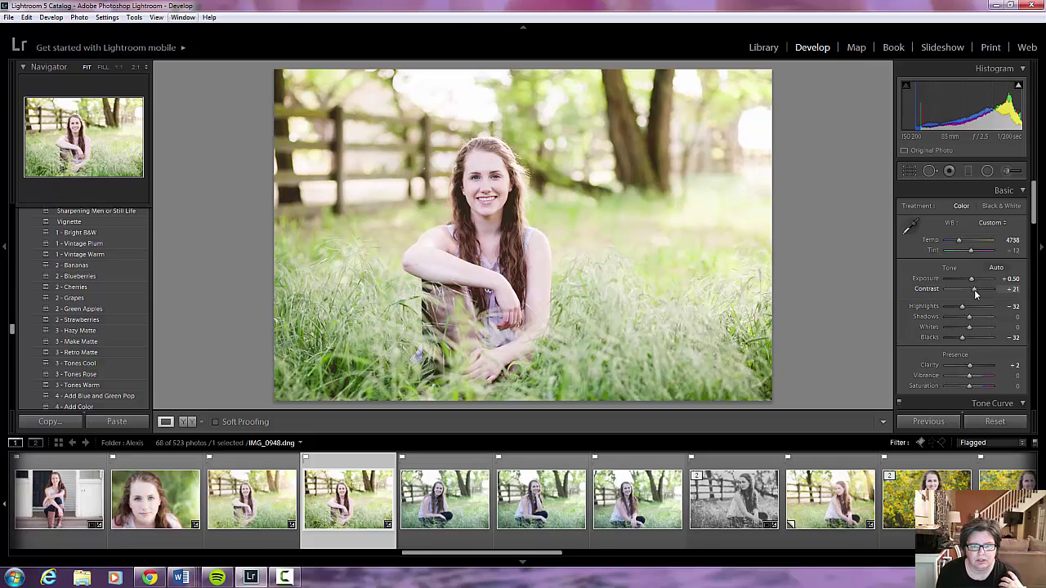
drag(970, 367, 967, 374)
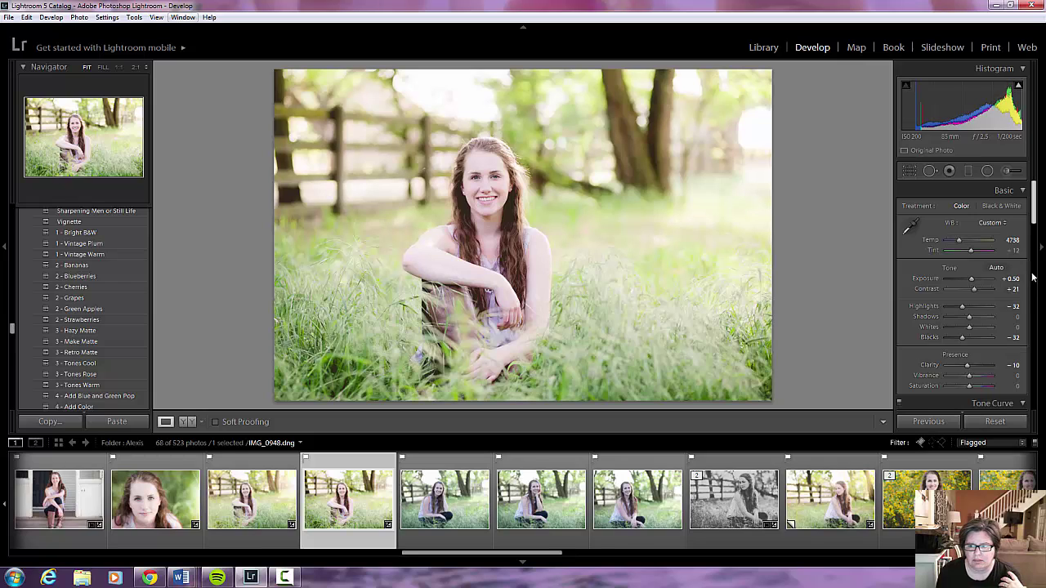
Set the photo's luminance noise reduction to 37
drag(1033, 219, 1027, 295)
scroll(1026, 294, down, 5)
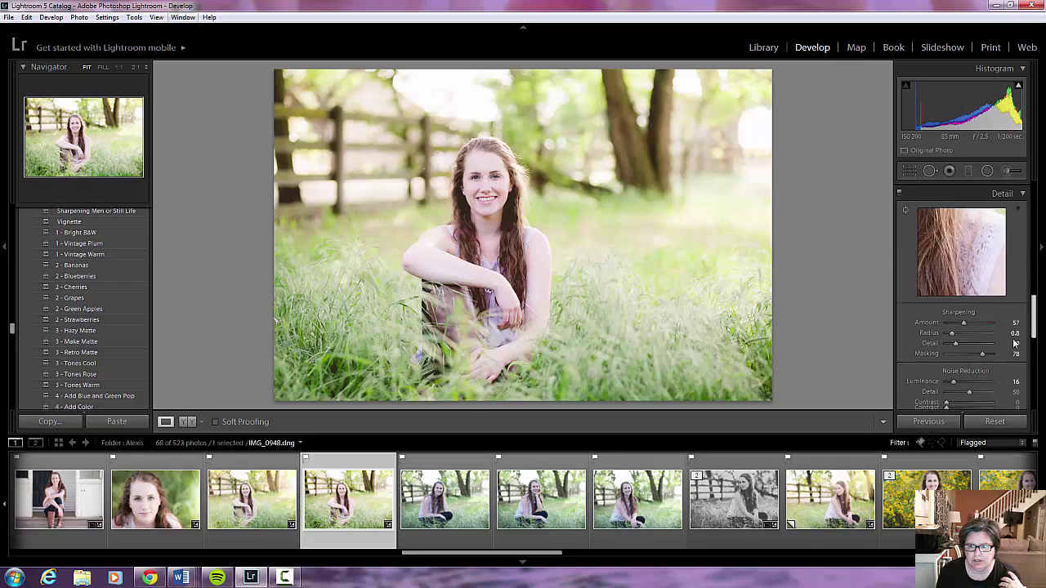
drag(954, 294, 967, 299)
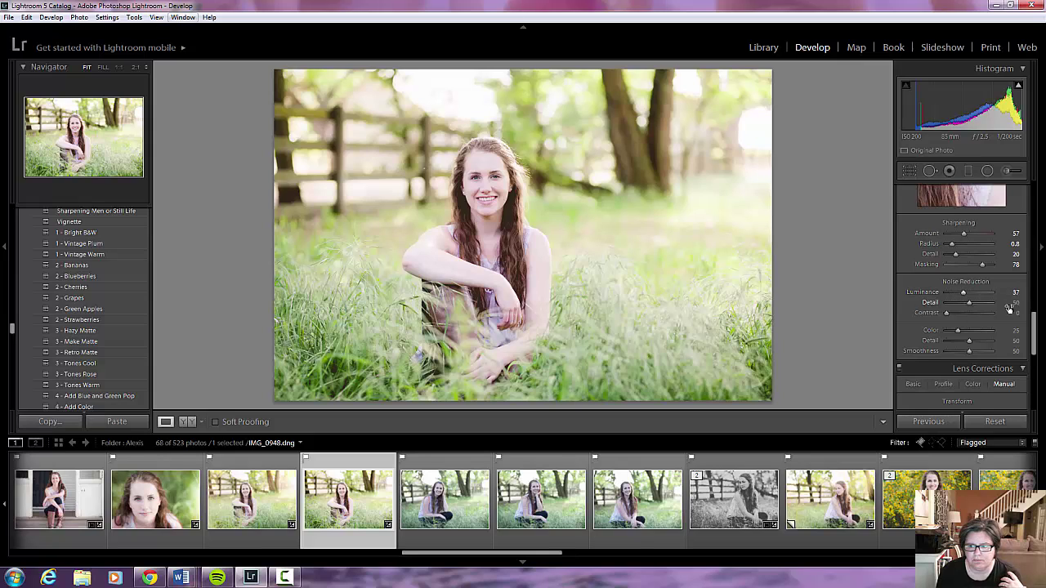
Set the photo's Shadows to +5 and Blacks to -14
drag(1038, 329, 1039, 210)
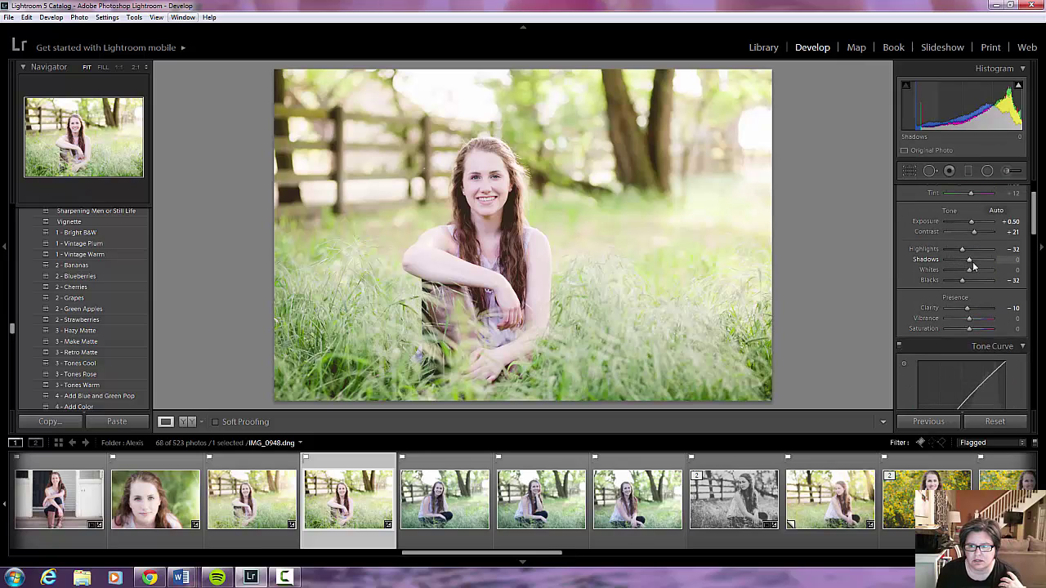
drag(971, 261, 974, 282)
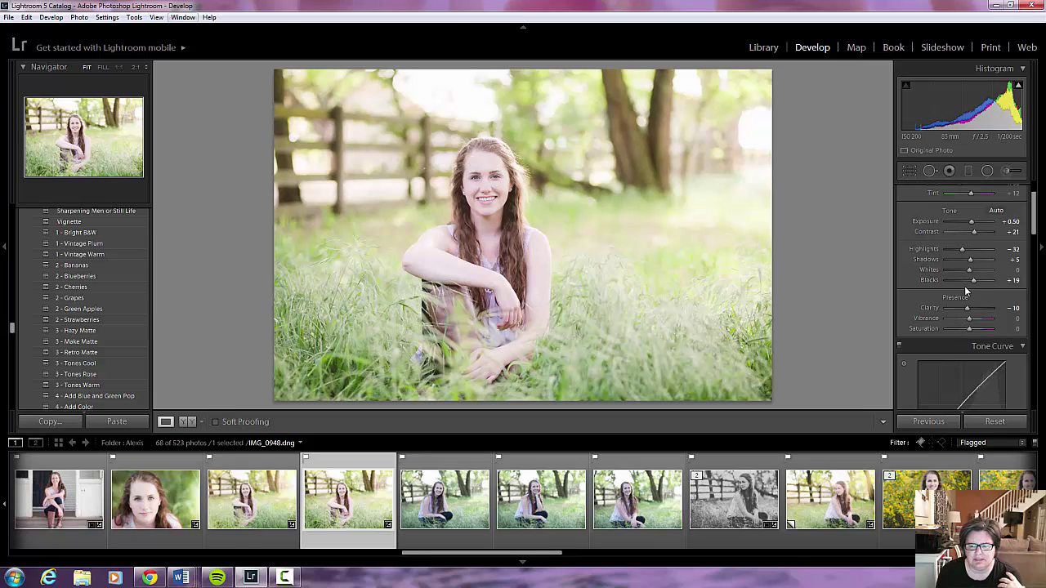
drag(972, 281, 969, 285)
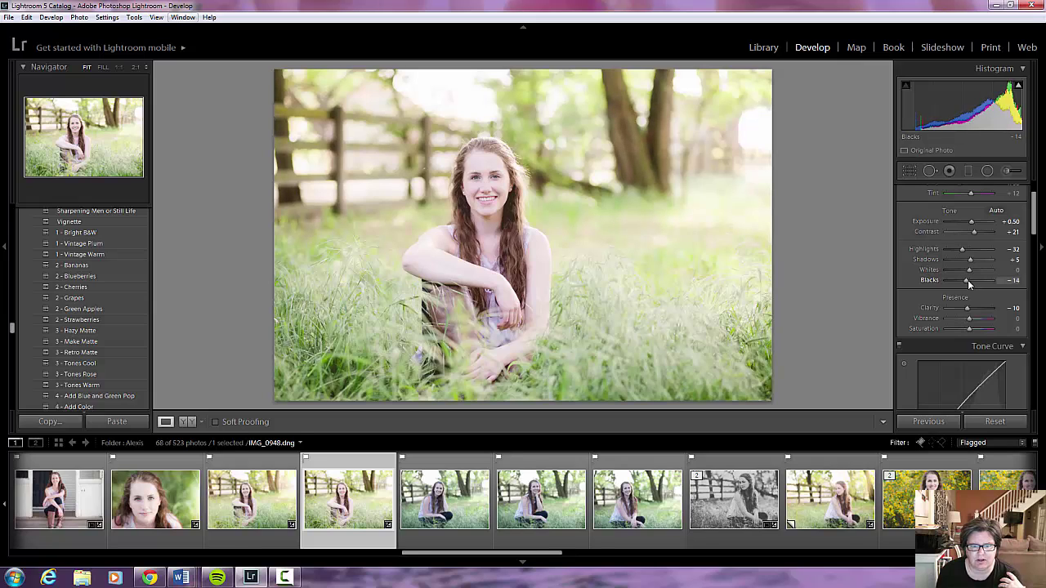
Slightly adjust the Lights region of the photo's tone curve
scroll(1018, 319, down, 2)
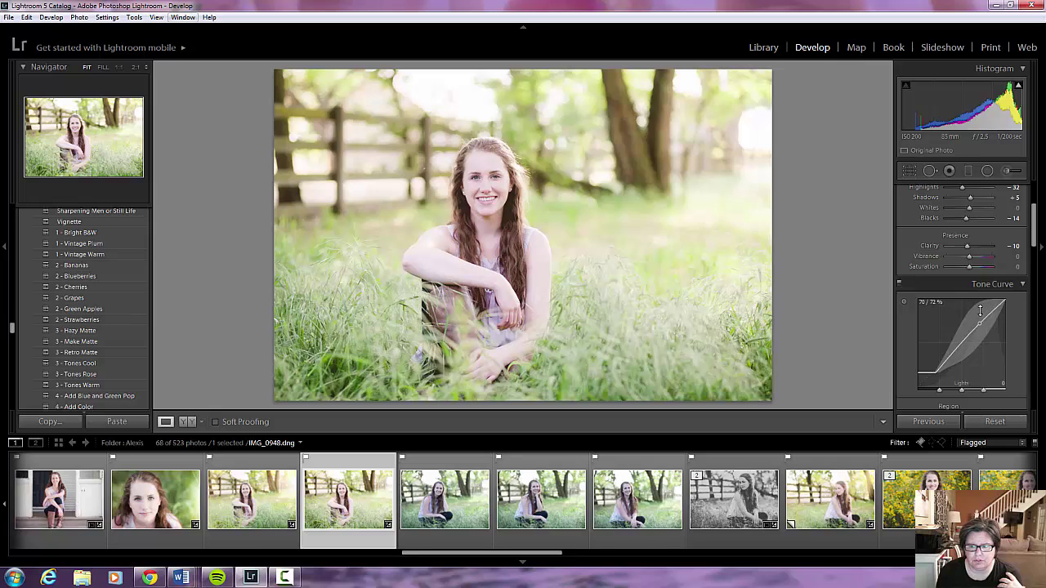
drag(973, 329, 973, 324)
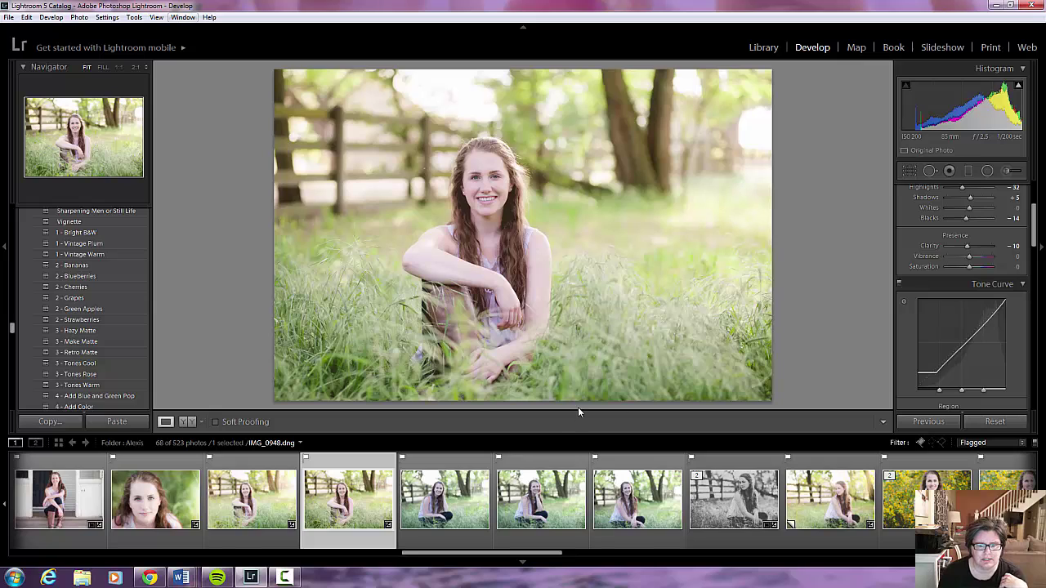
Add the three photos following IMG_0948 in the filmstrip to the selection, keeping IMG_0948 as the active photo
click(440, 508)
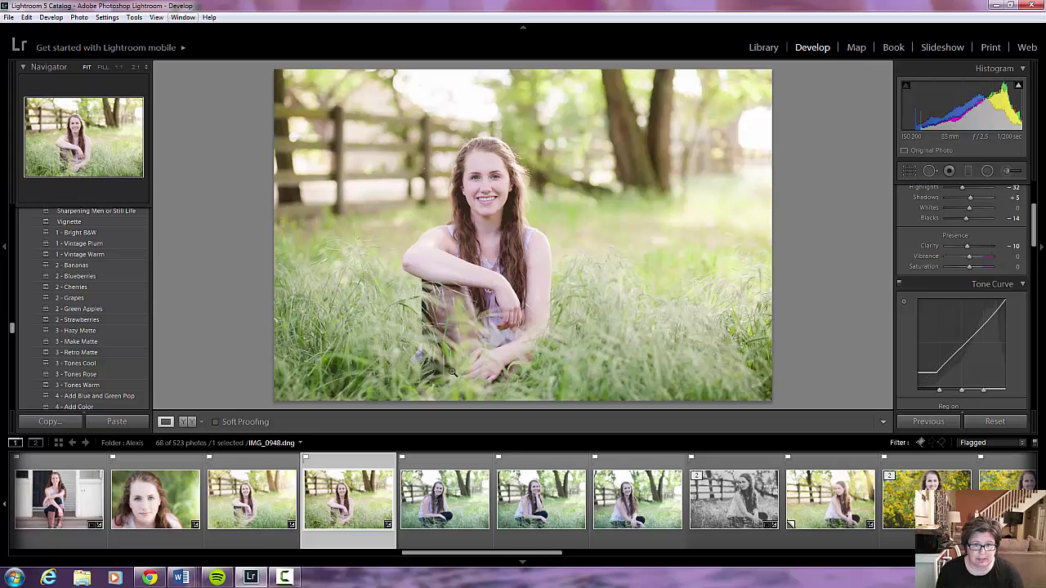
ctrl+click(446, 490)
ctrl+click(526, 494)
ctrl+click(615, 498)
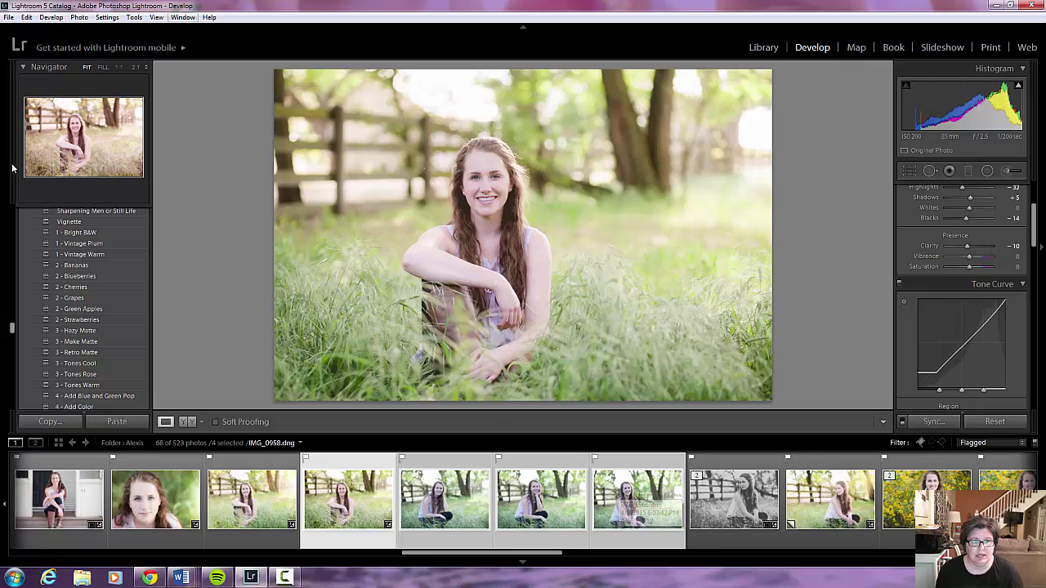
Synchronize IMG_0948's develop settings to the selected photos with Graduated Filters excluded
click(107, 17)
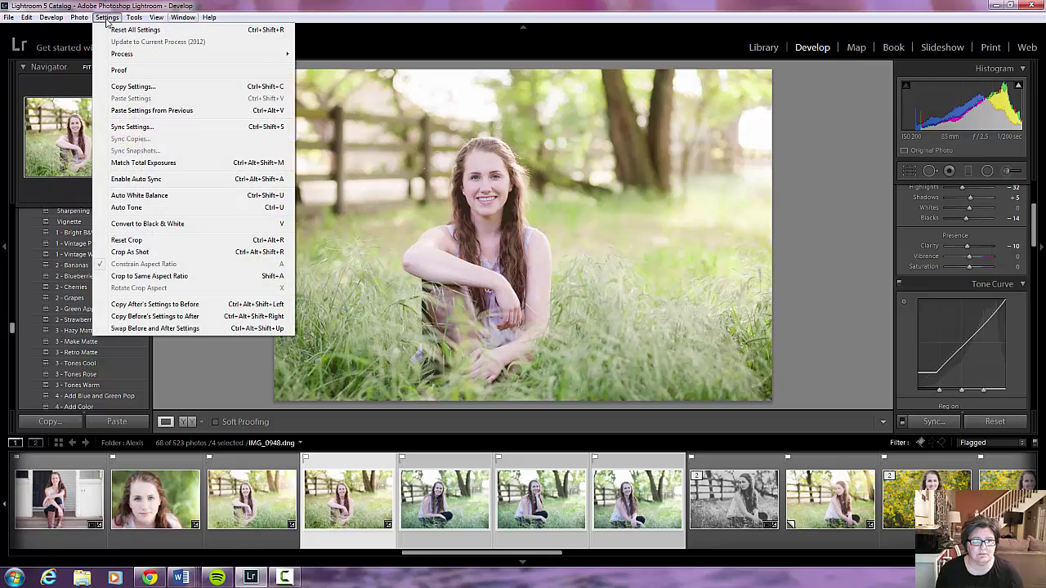
click(129, 128)
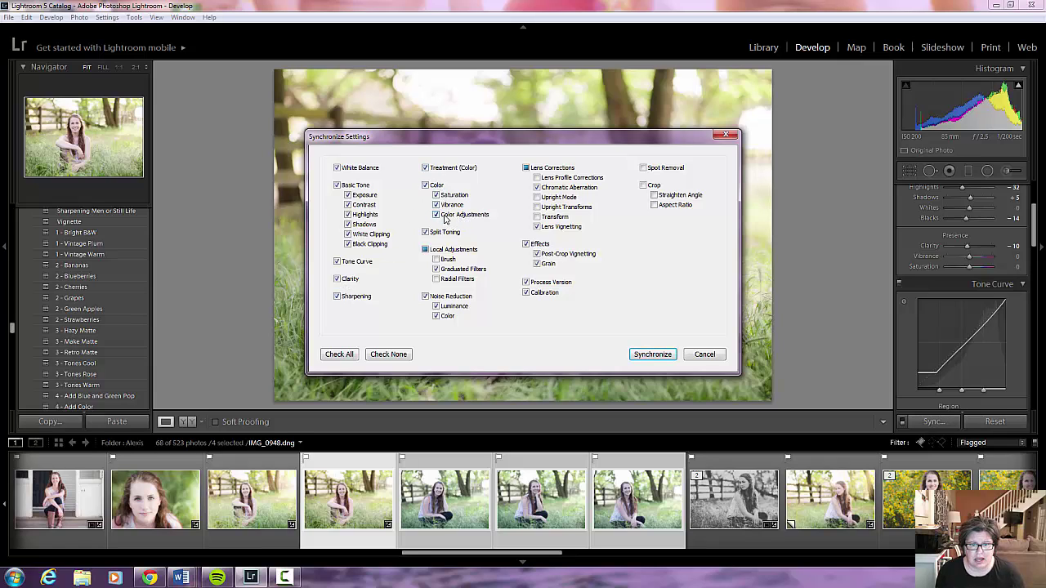
click(437, 270)
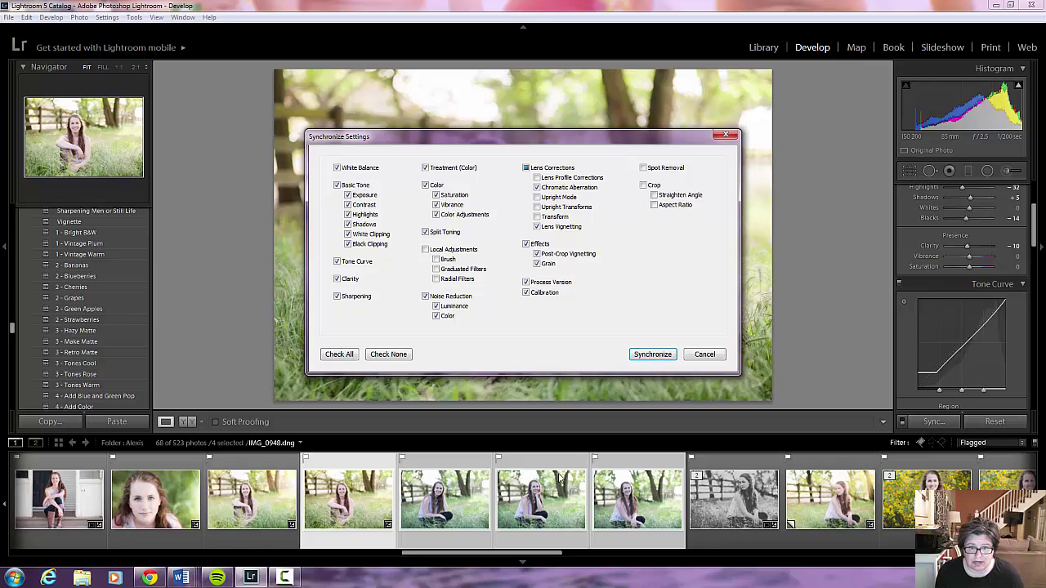
click(646, 356)
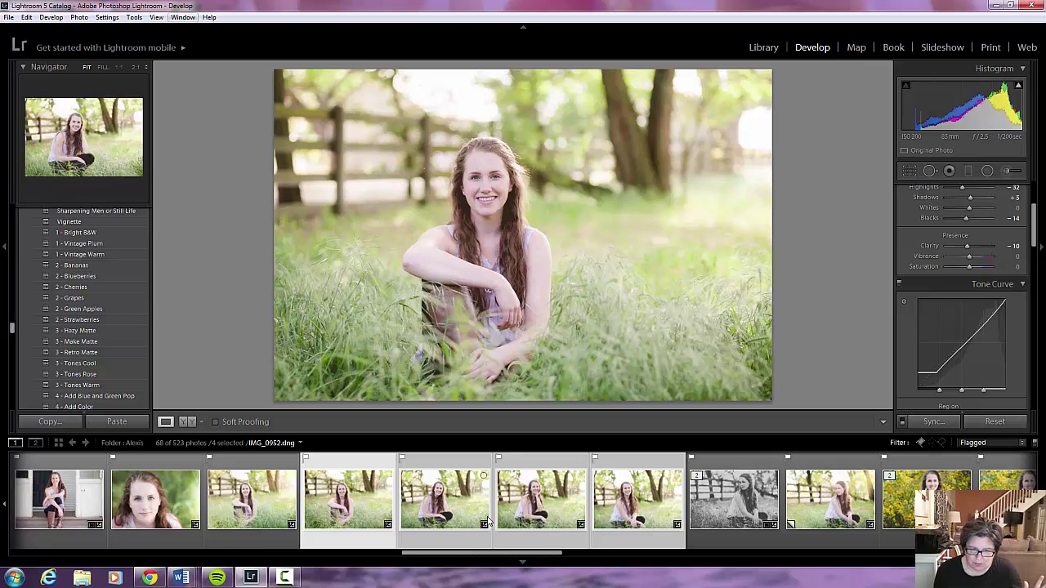
View IMG_0952, IMG_0958 and IMG_0966 one after another to check the synchronized edits
click(456, 511)
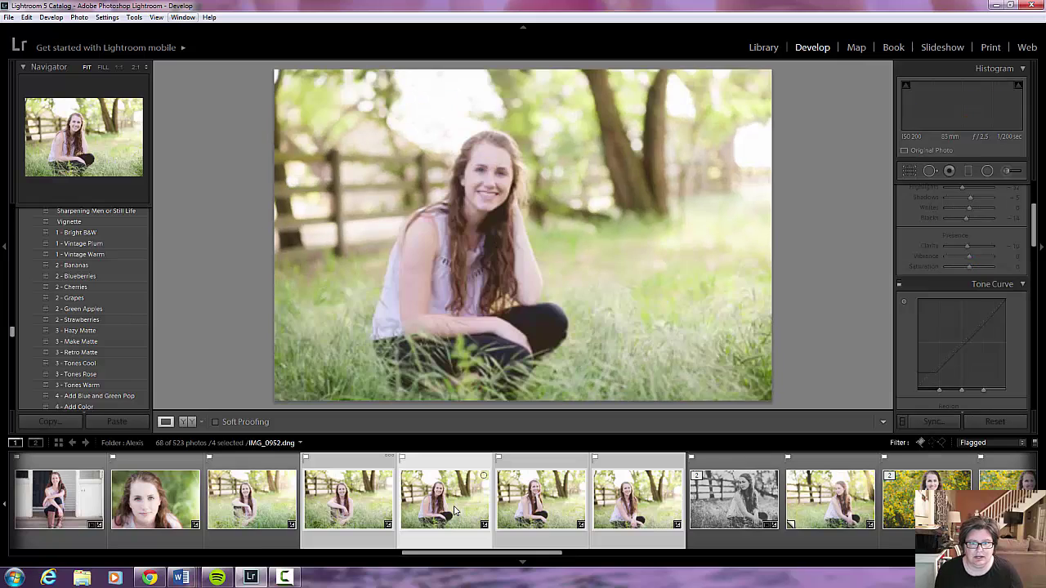
click(539, 500)
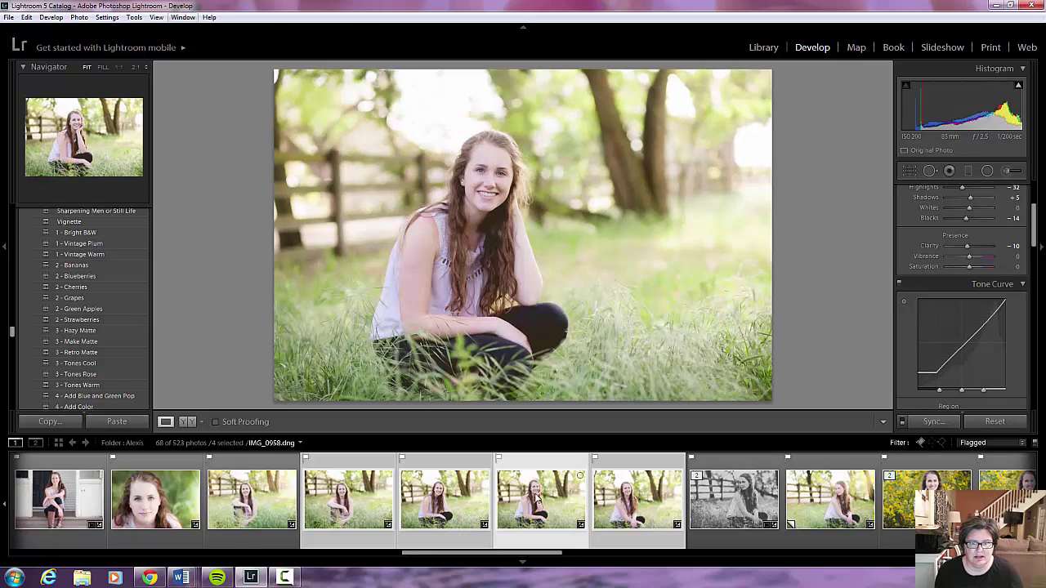
click(626, 500)
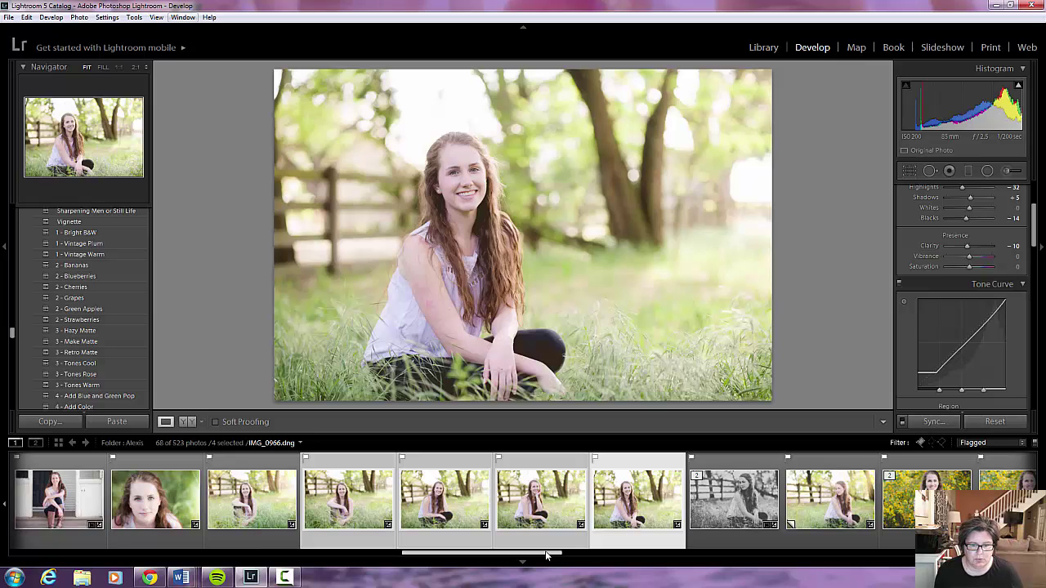
View the navy-romper photos IMG_1143, IMG_1150, IMG_1157, IMG_1162 and IMG_1166 one after another to compare their consistent edits
mouse_move(546, 556)
mouse_down()
mouse_move(206, 530)
mouse_move(155, 495)
mouse_move(246, 547)
mouse_move(564, 568)
mouse_up()
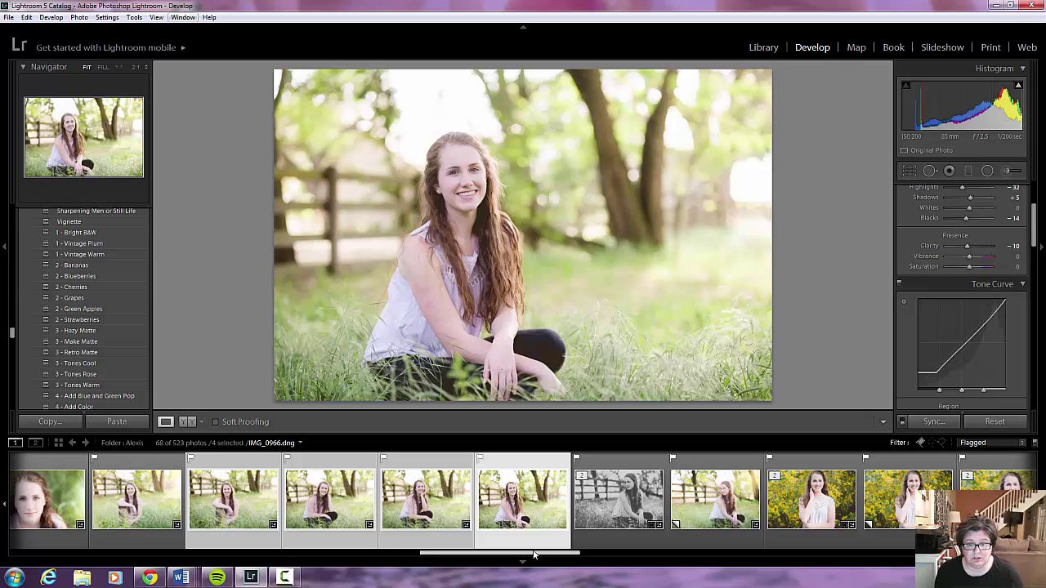
drag(533, 557, 665, 555)
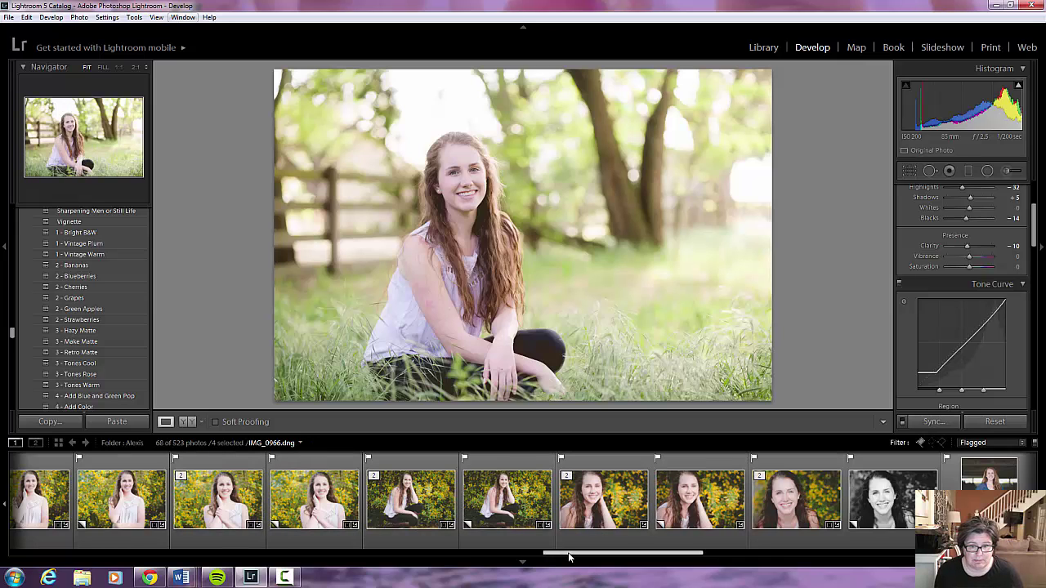
drag(570, 556, 699, 557)
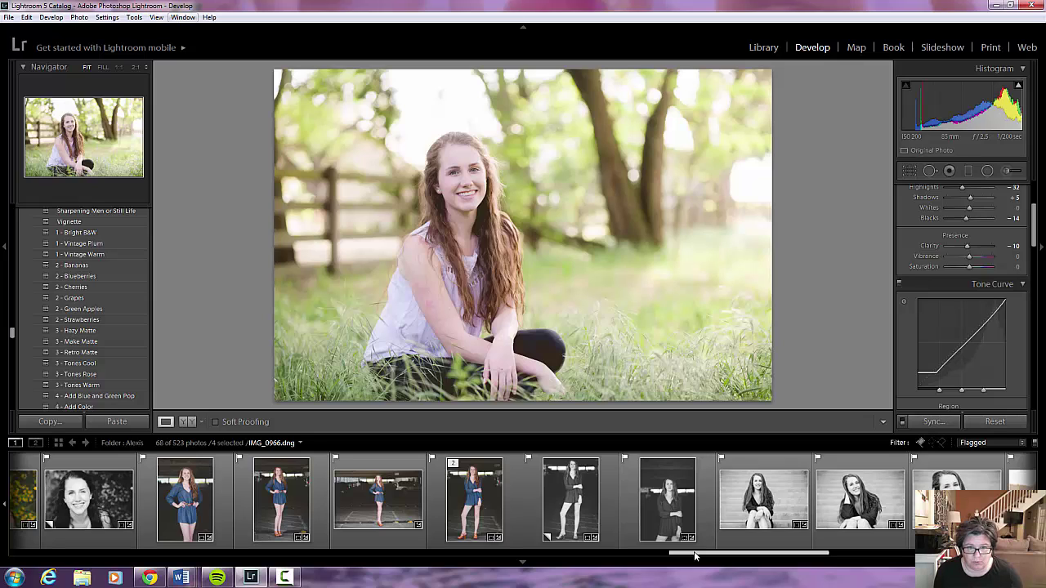
drag(697, 557, 903, 557)
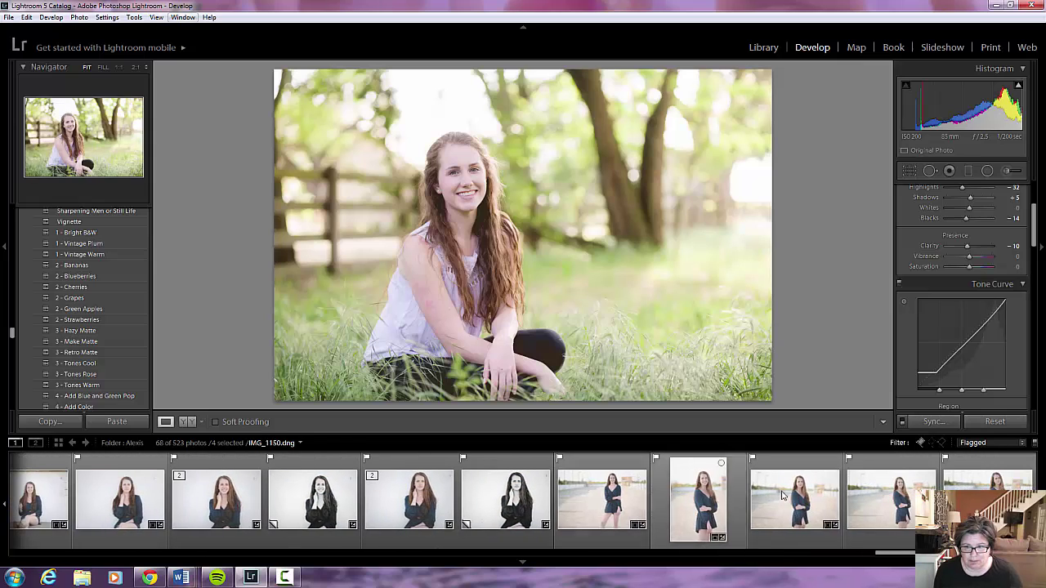
click(623, 506)
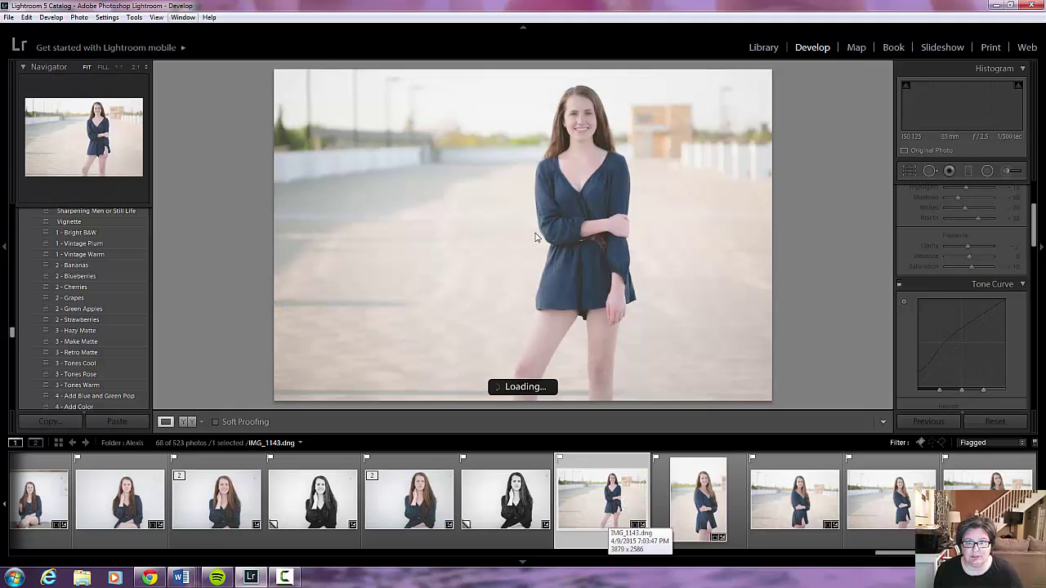
click(699, 499)
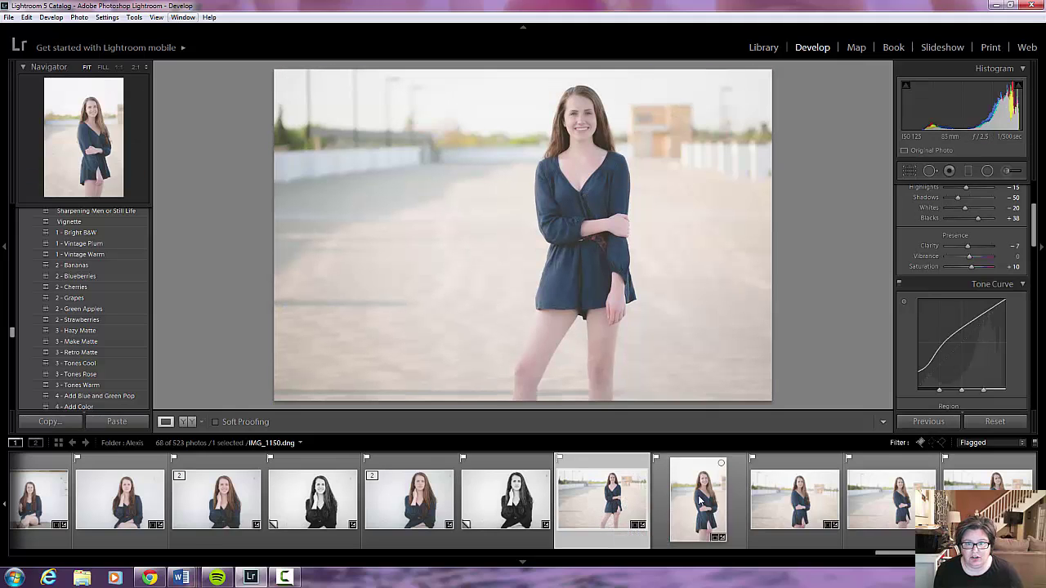
click(829, 503)
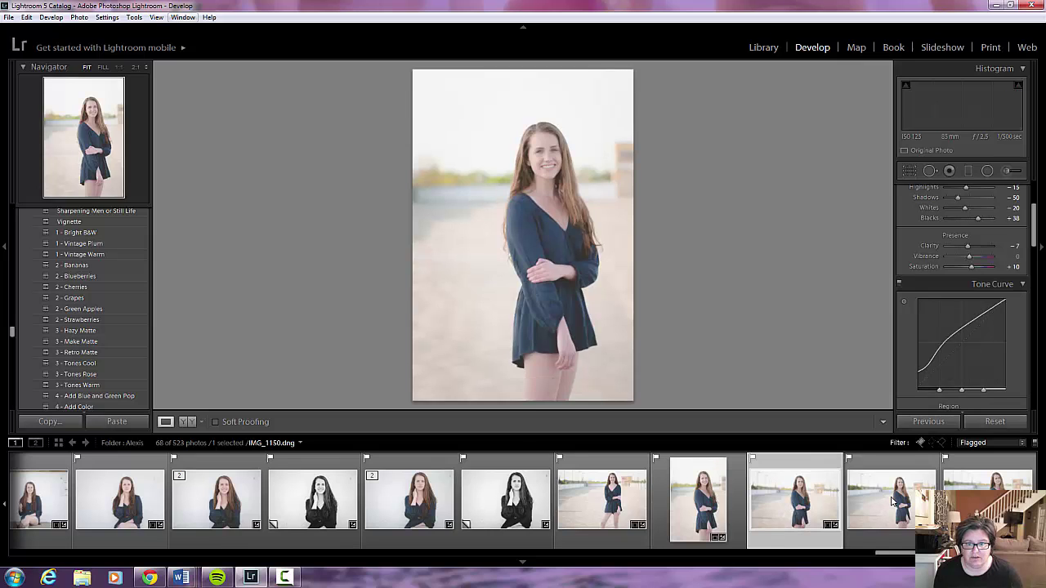
click(893, 502)
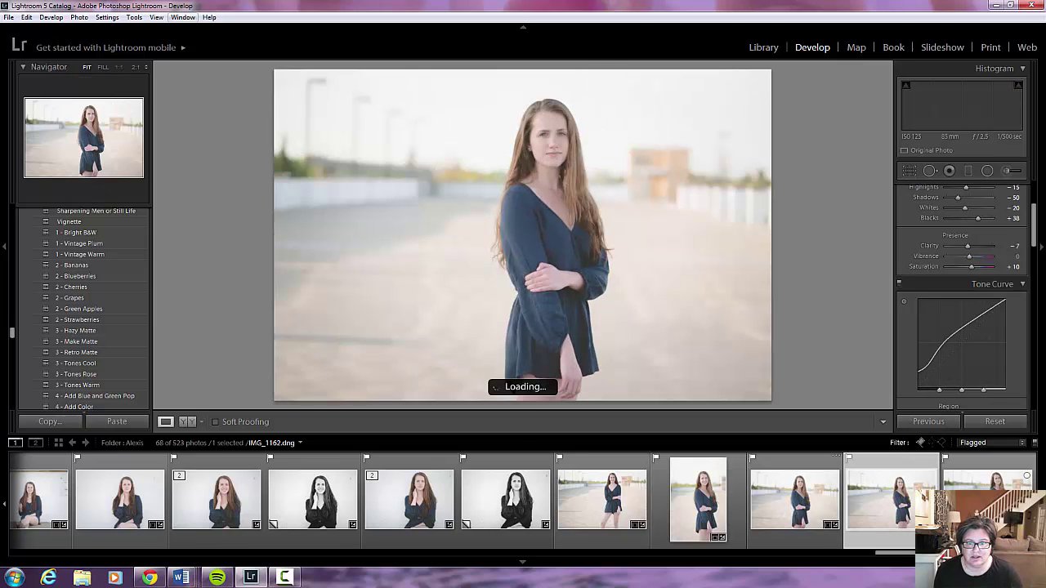
click(981, 482)
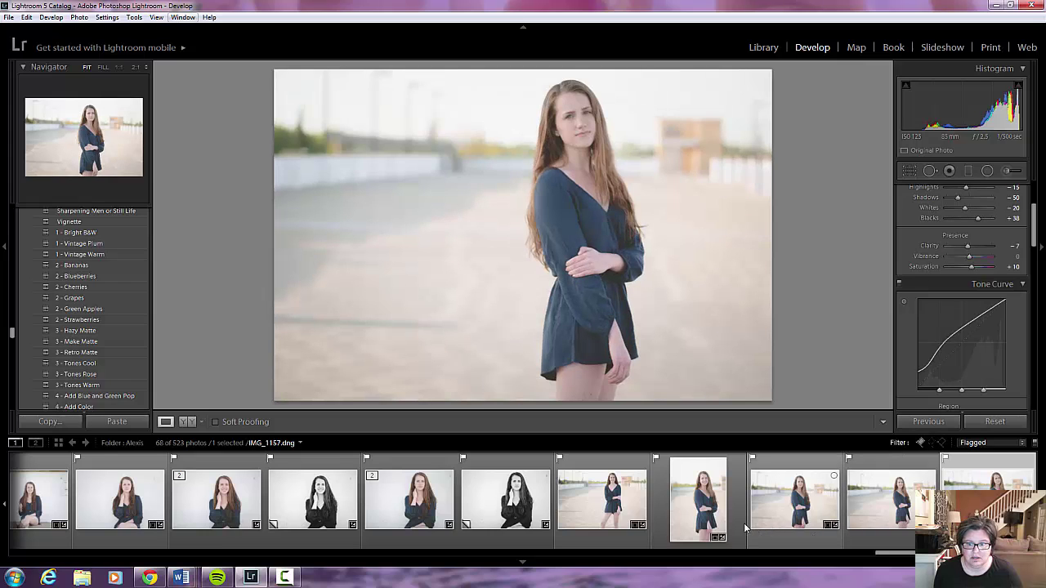
click(696, 509)
click(634, 500)
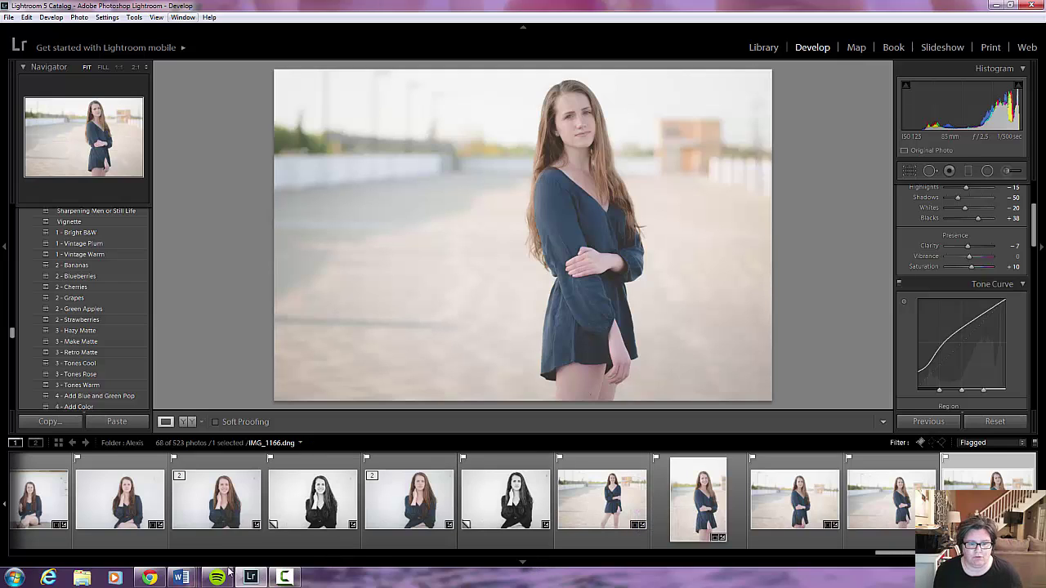
click(287, 577)
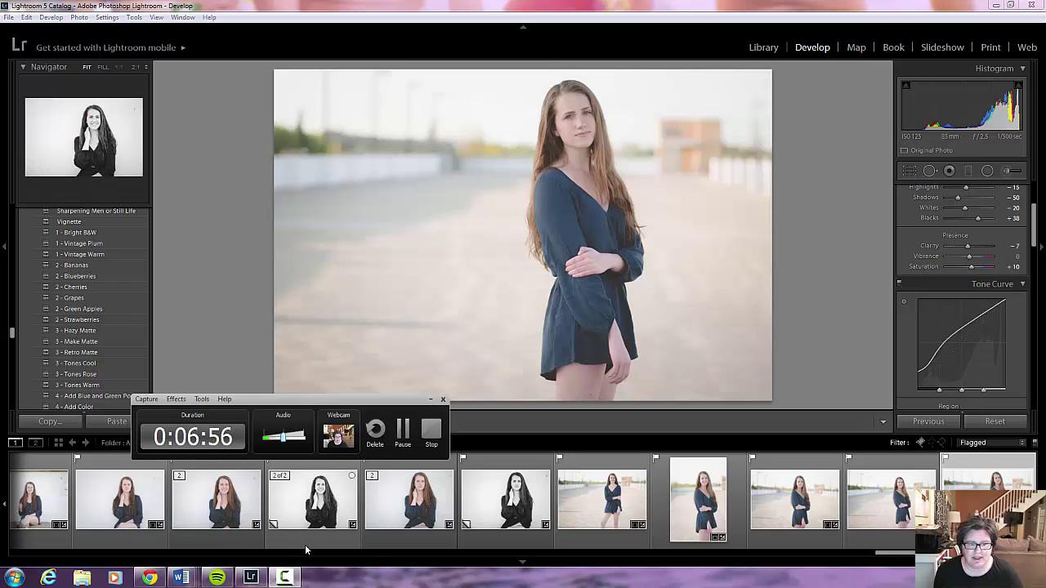